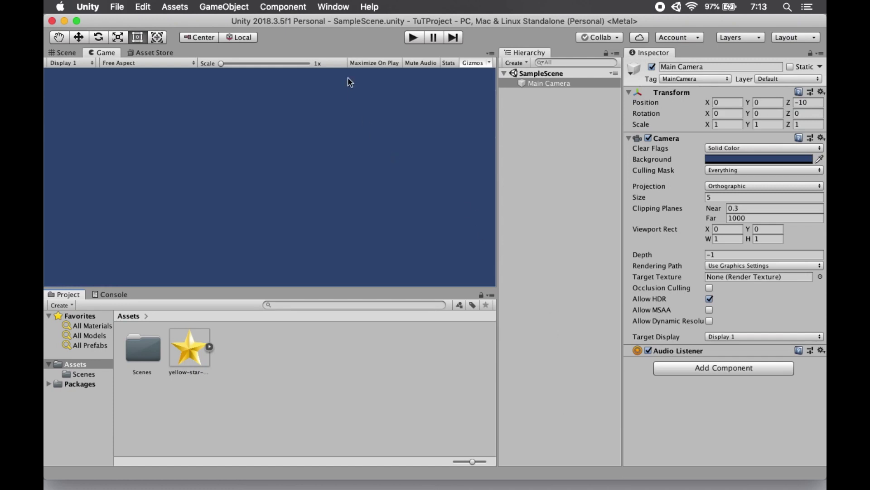
Search Package Manager for 'lightw' with preview packages shown and install Lightweight RP 4.9.0-preview.
click(333, 7)
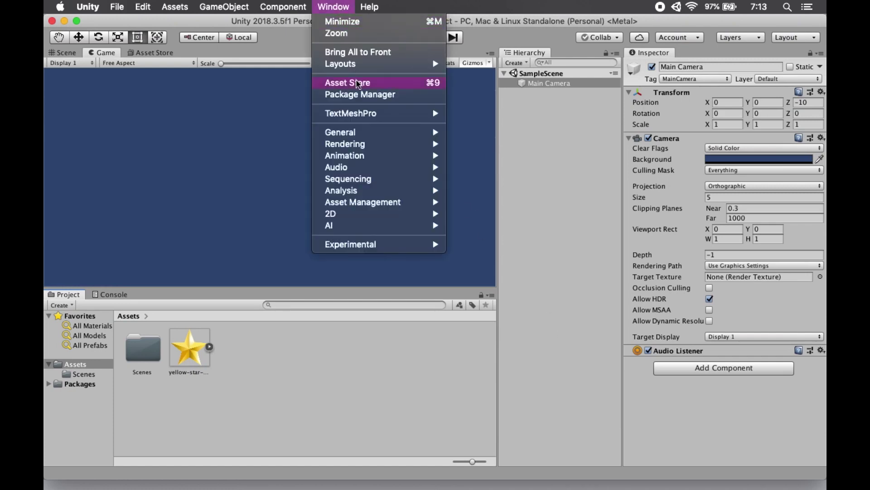
click(362, 95)
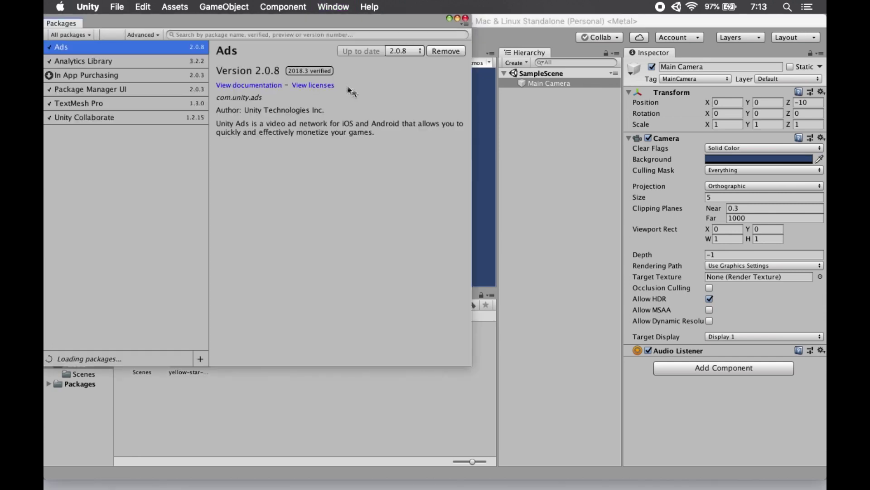
click(292, 34)
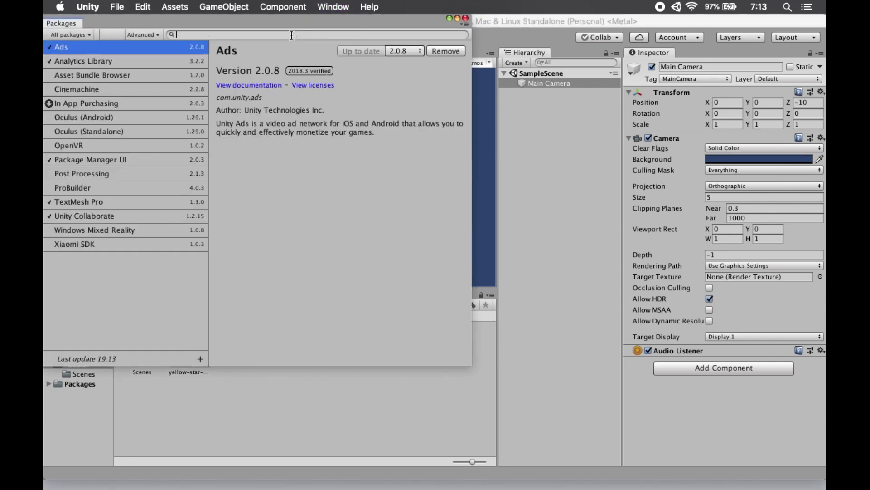
text(lightw)
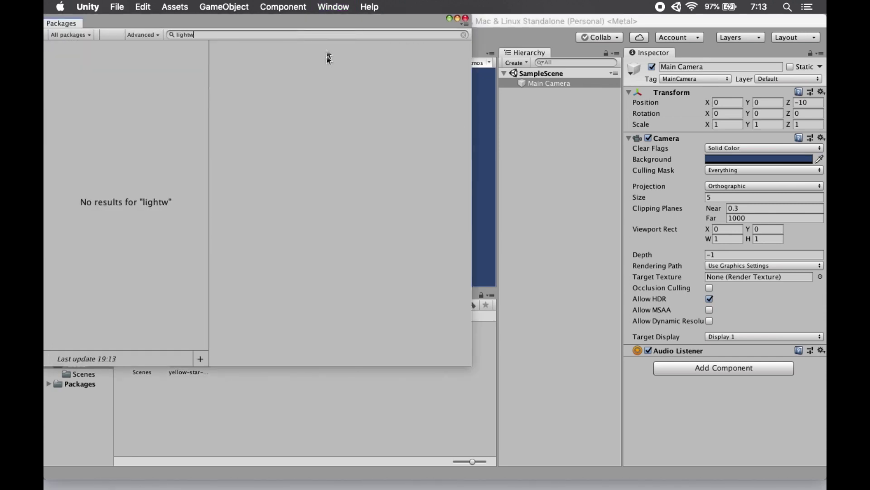
click(155, 37)
click(155, 44)
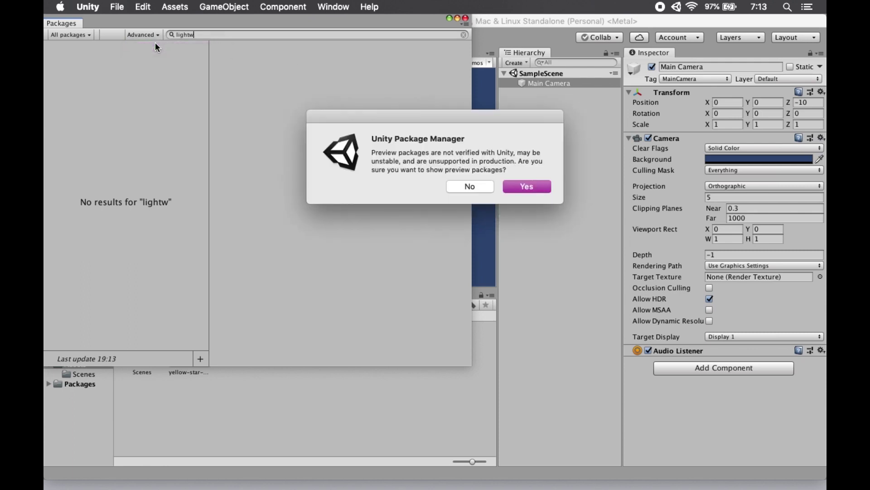
click(535, 191)
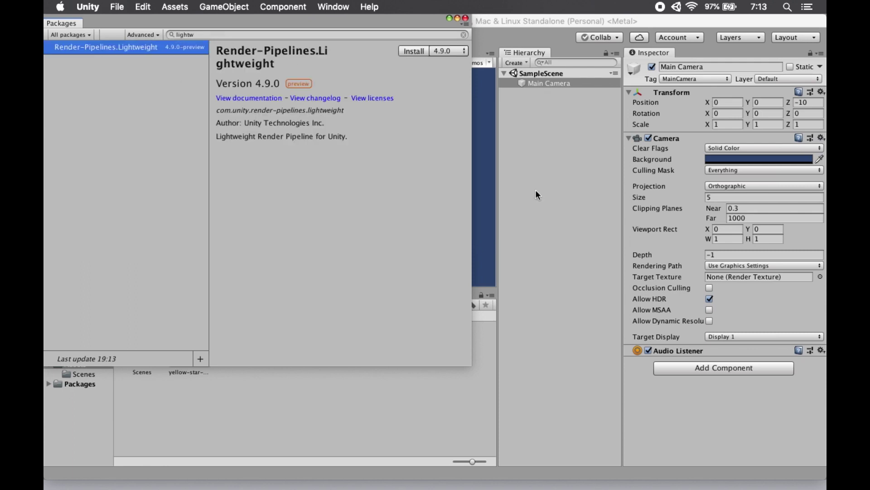
click(414, 51)
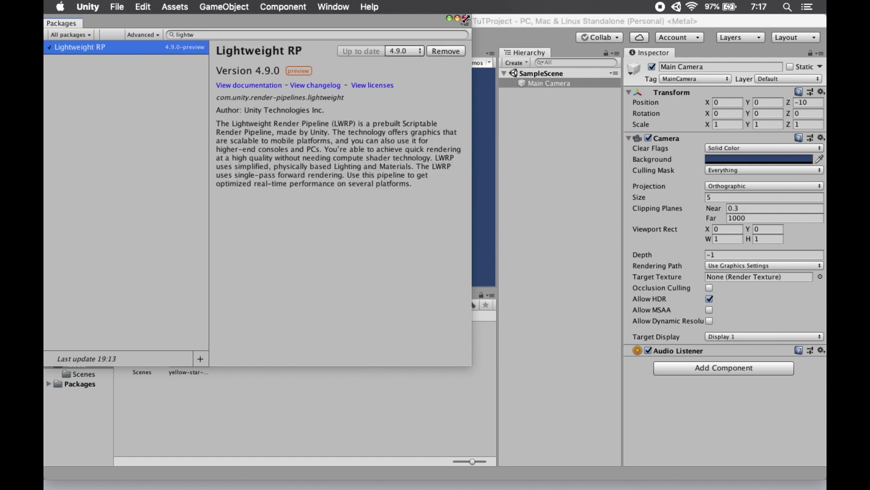
click(465, 19)
Create a new Lightweight Render Pipeline Asset in the Assets folder.
right_click(287, 364)
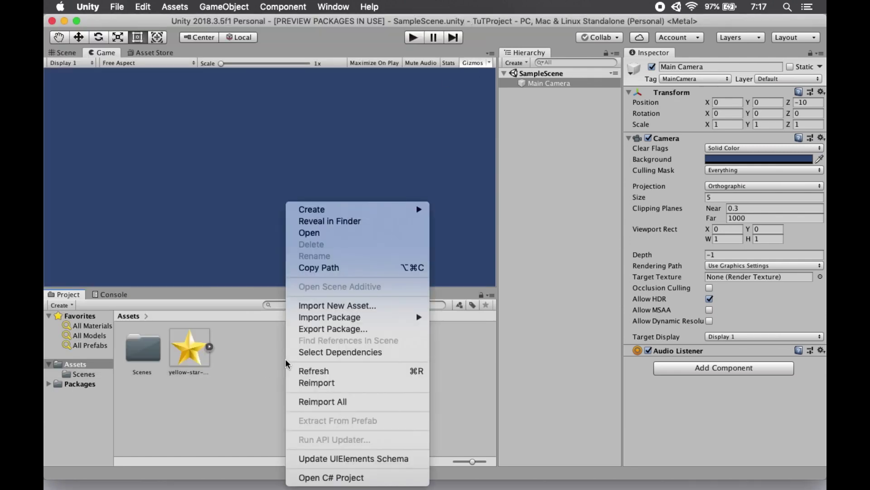
mouse_move(367, 210)
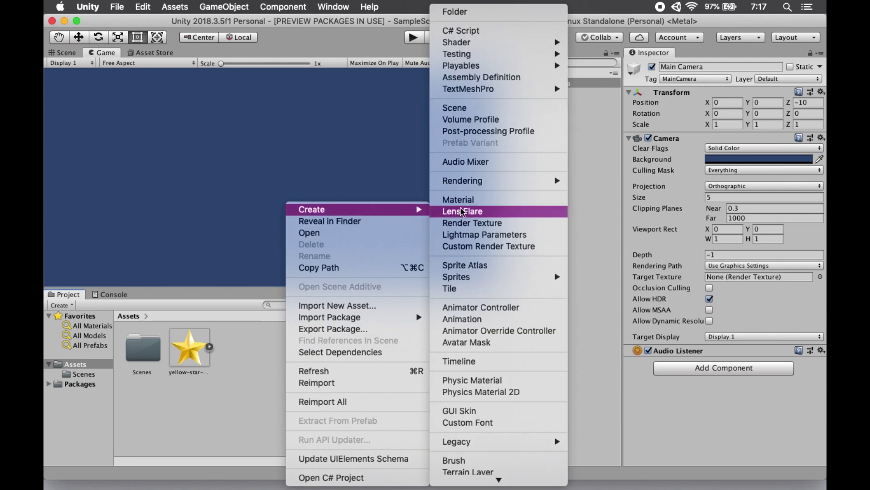
mouse_move(497, 181)
click(585, 181)
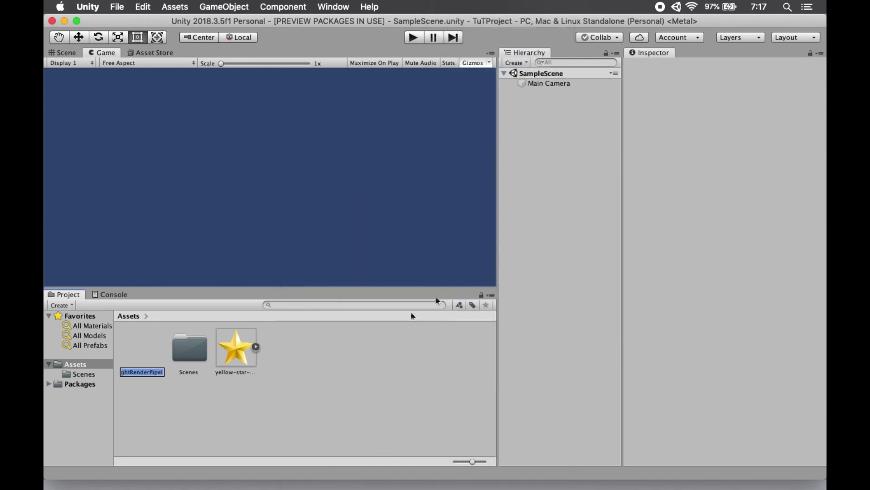
click(365, 353)
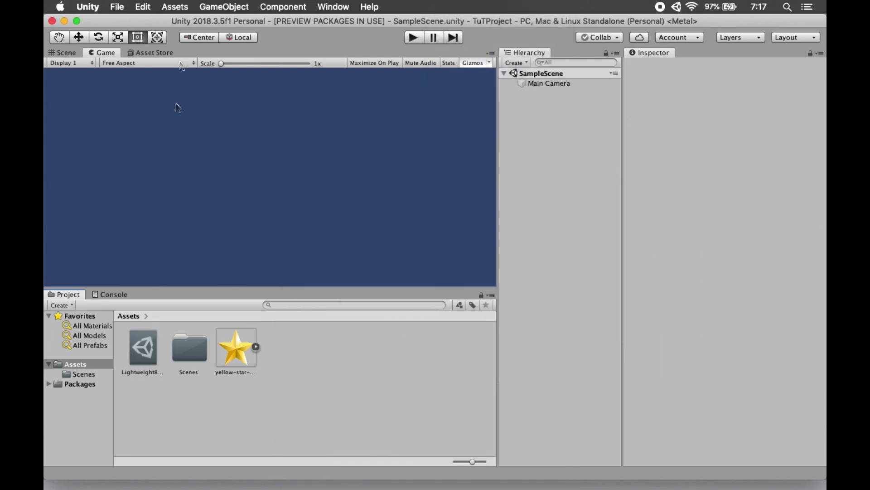
Assign the pipeline asset as the Scriptable Render Pipeline in Project Settings > Graphics.
click(156, 9)
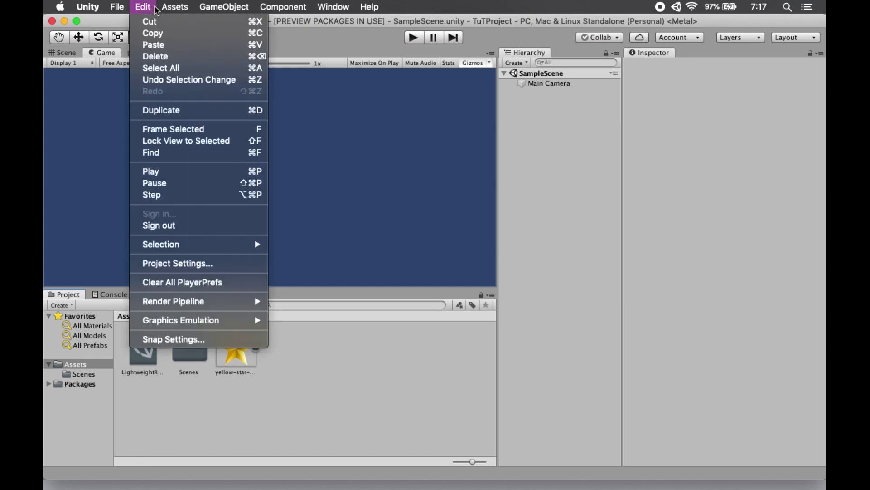
click(160, 265)
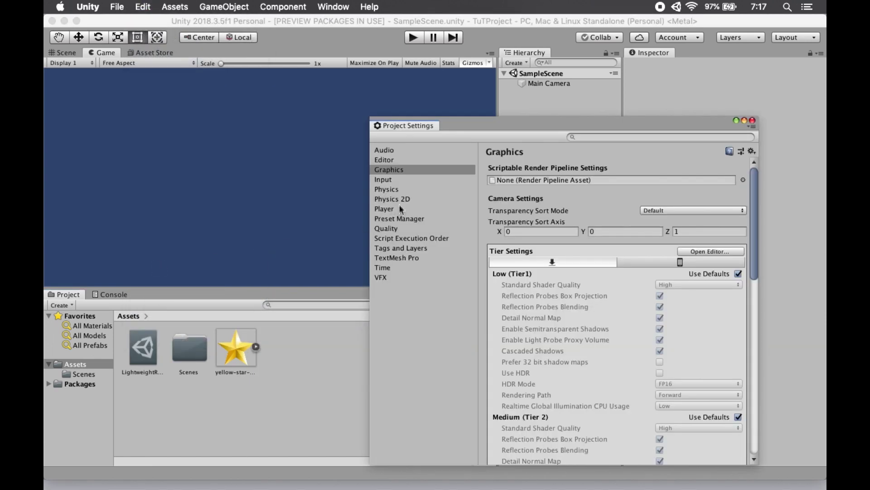
drag(143, 347, 499, 181)
Close Project Settings and add a UI Image, with its Canvas, to the Hierarchy.
click(752, 121)
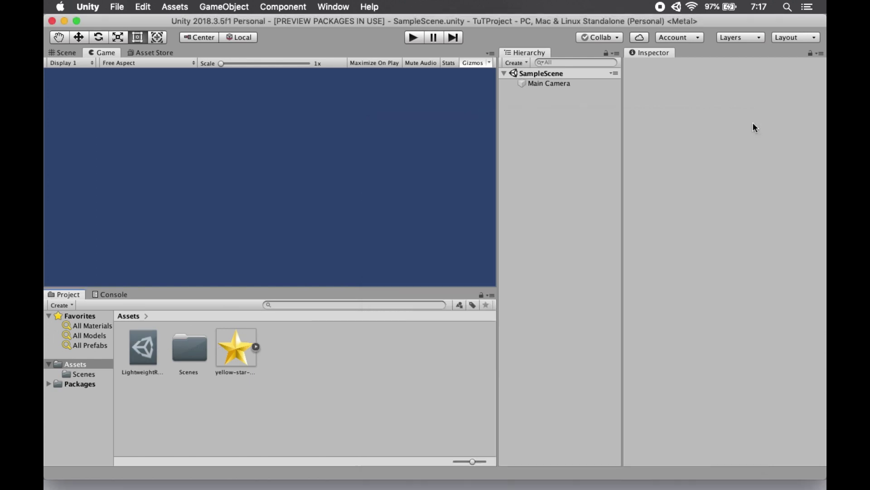
right_click(534, 113)
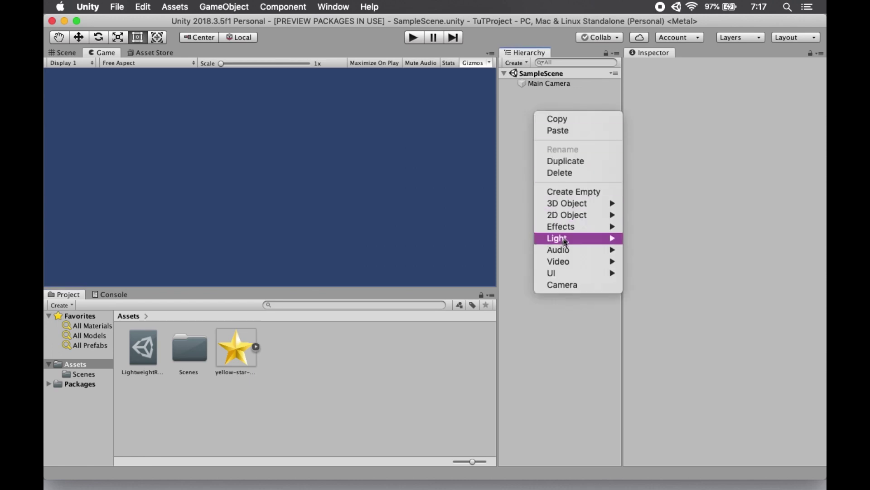
mouse_move(562, 272)
click(636, 298)
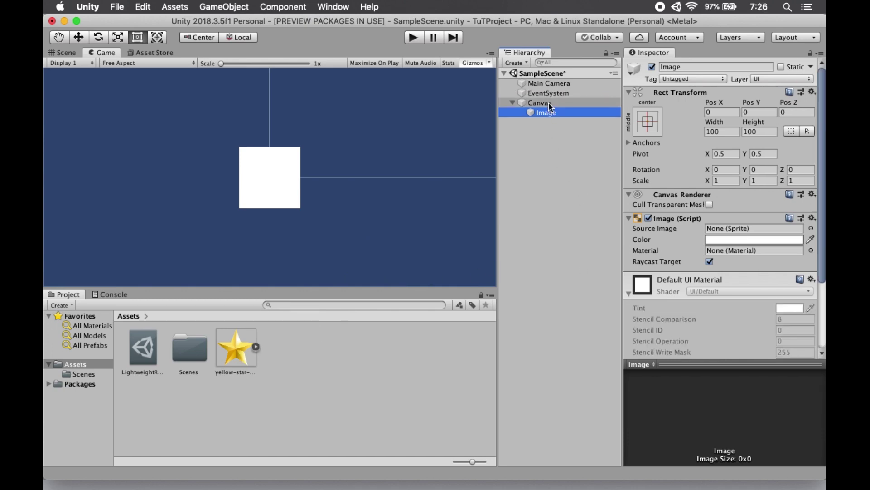
Set the Canvas to Screen Space - Camera with Main Camera as its Render Camera.
click(540, 102)
click(752, 220)
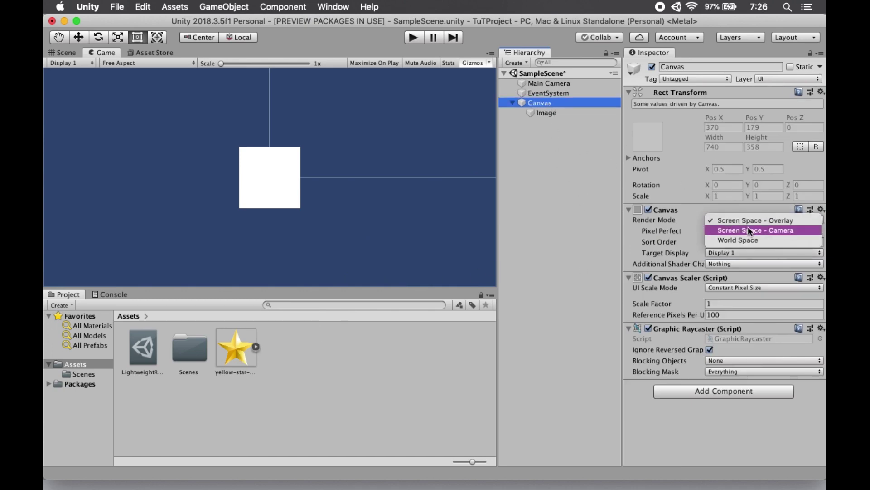
click(743, 229)
click(545, 83)
drag(545, 83, 759, 242)
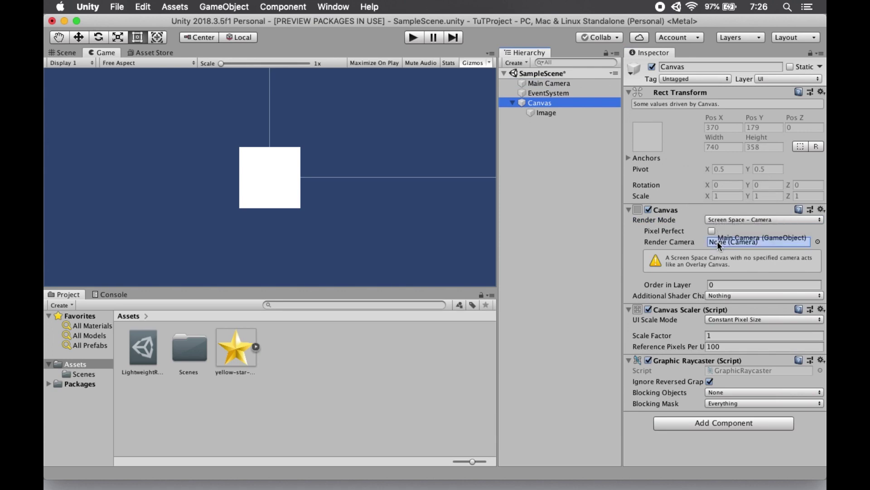
Set the Image's Source Image to the yellow star sprite.
click(570, 112)
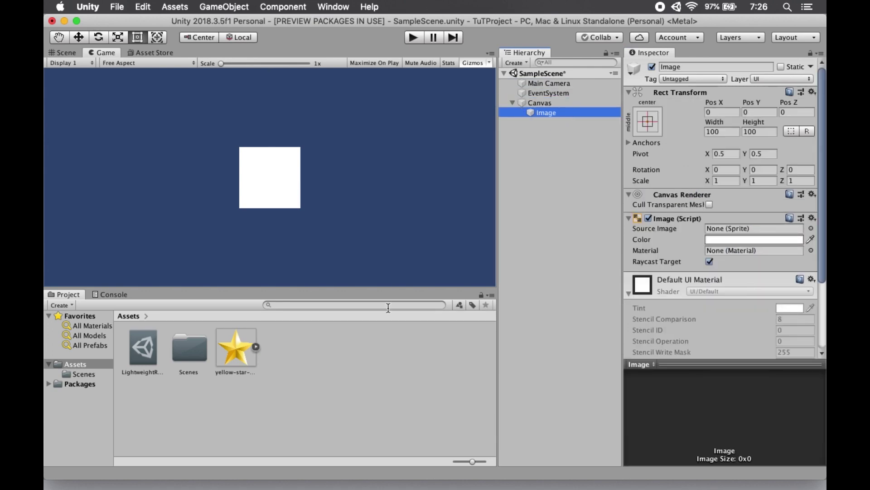
scroll(695, 288, down, 5)
drag(236, 346, 717, 157)
Create a new material named testMat in Assets.
right_click(327, 361)
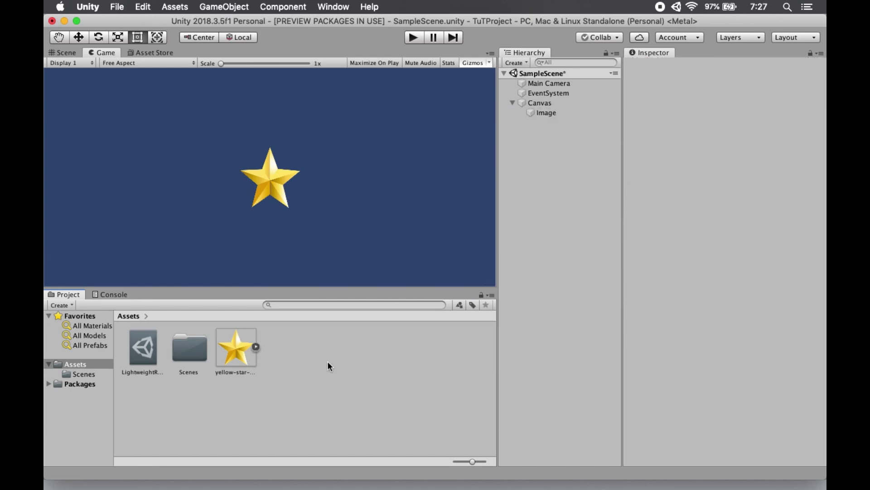
mouse_move(415, 211)
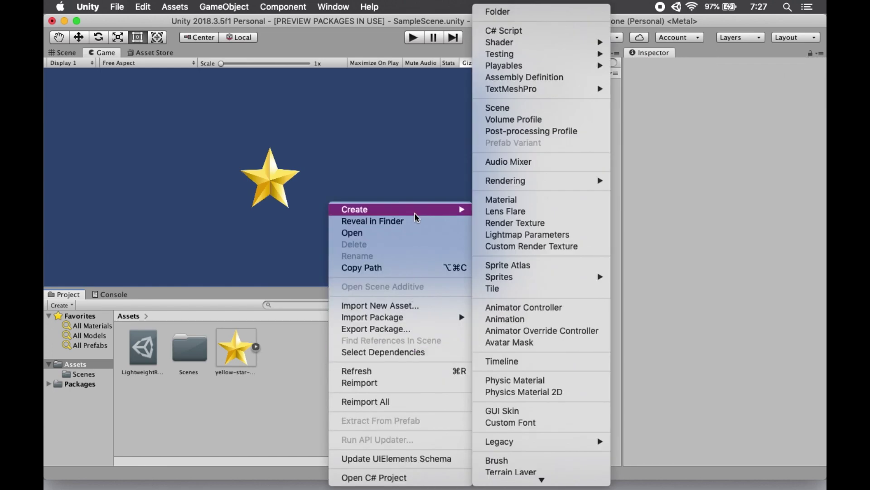
click(501, 200)
text(testMa)
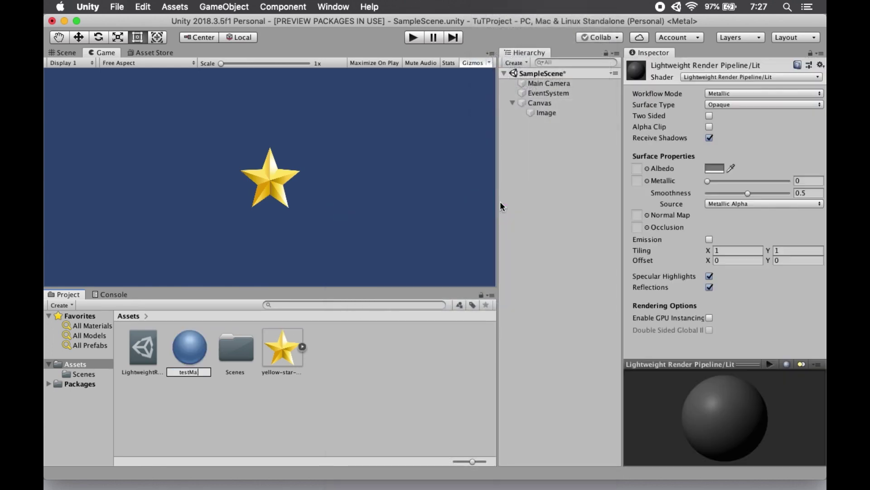
text(t)
key(Return)
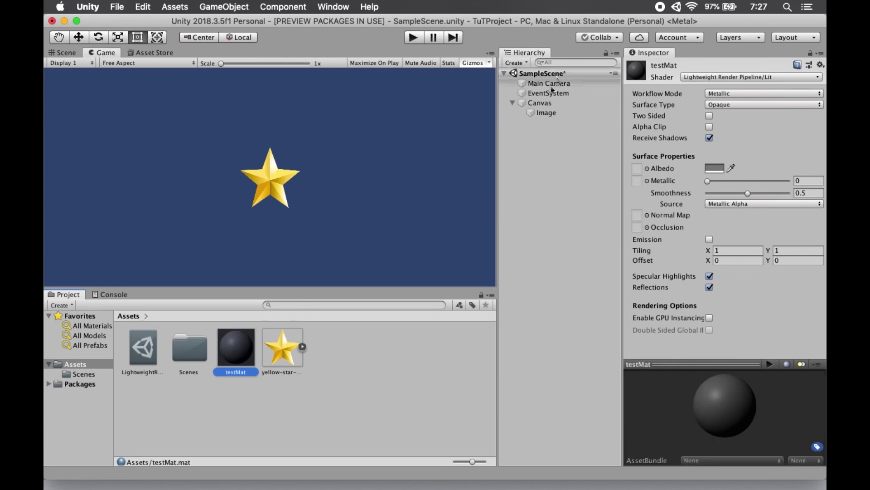
Apply testMat to the Image, which now renders as a black square.
click(544, 112)
drag(245, 345, 722, 252)
click(365, 374)
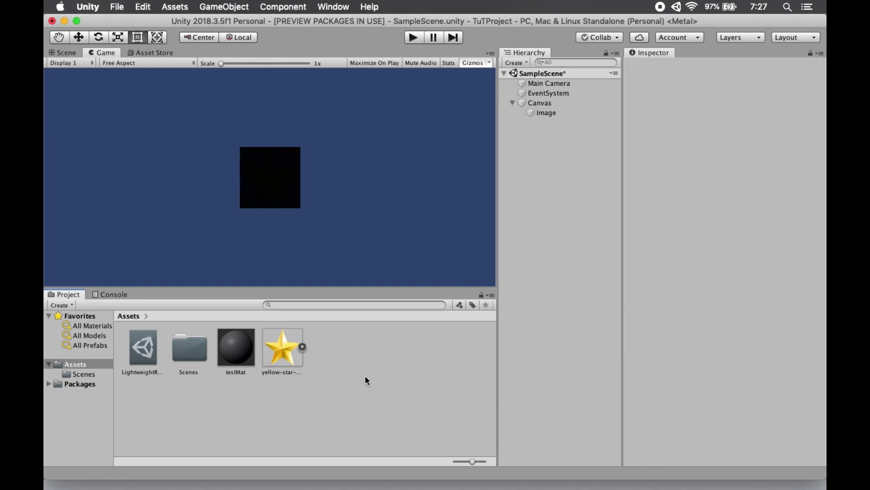
right_click(365, 374)
Create an Unlit Graph shader named testUnlit and open it in the Shader Graph editor.
mouse_move(429, 210)
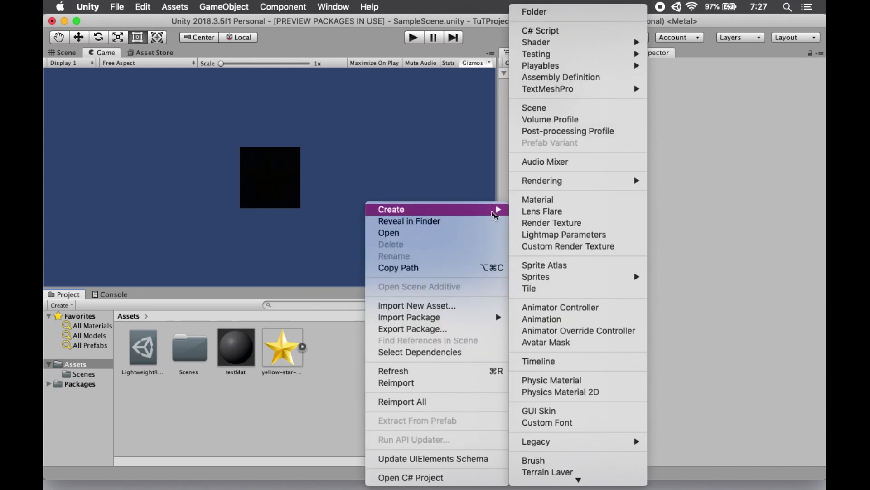
mouse_move(611, 47)
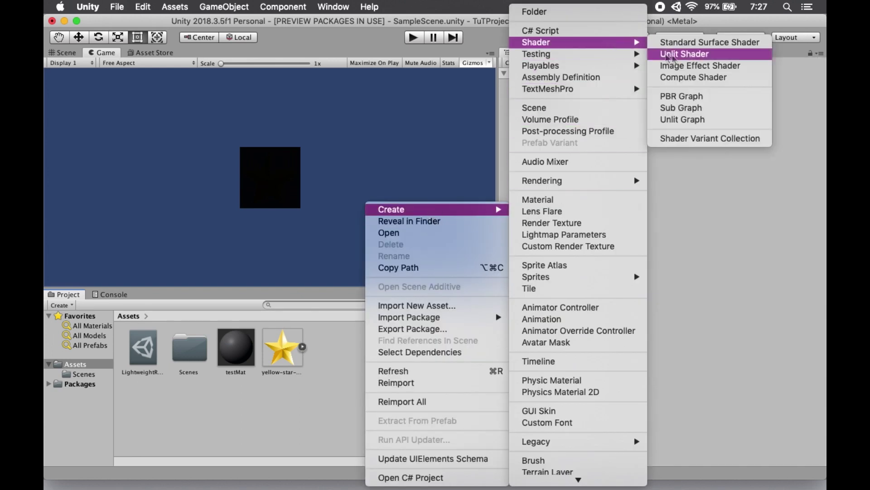
click(696, 120)
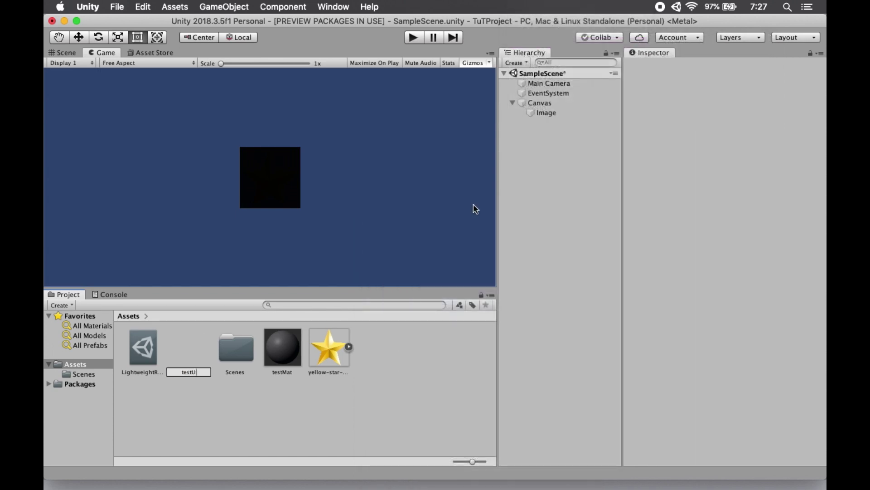
text(testUnlit)
key(Return)
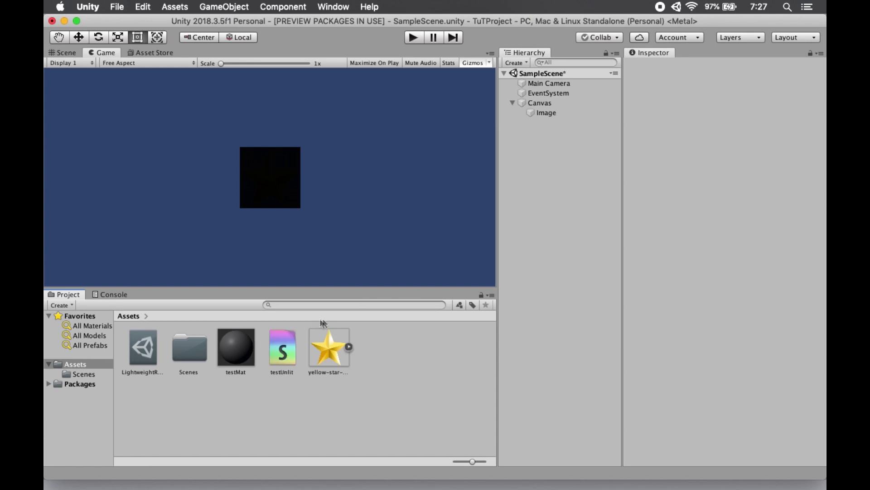
click(284, 361)
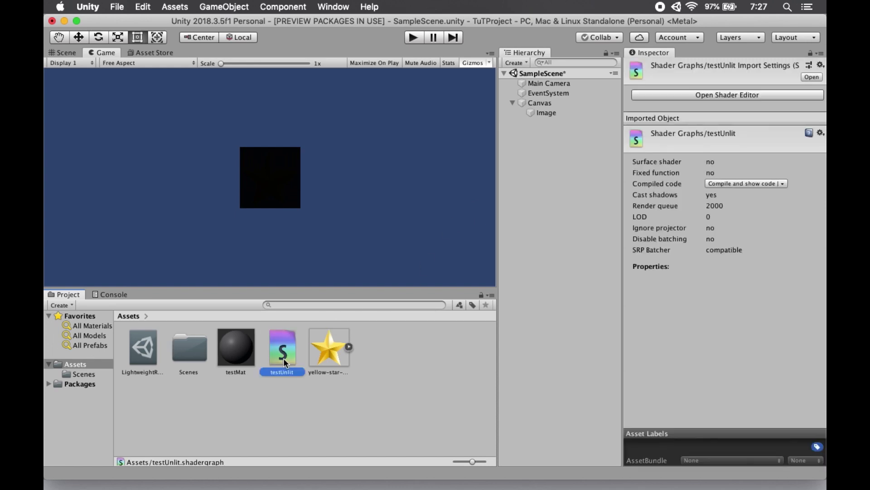
double_click(283, 357)
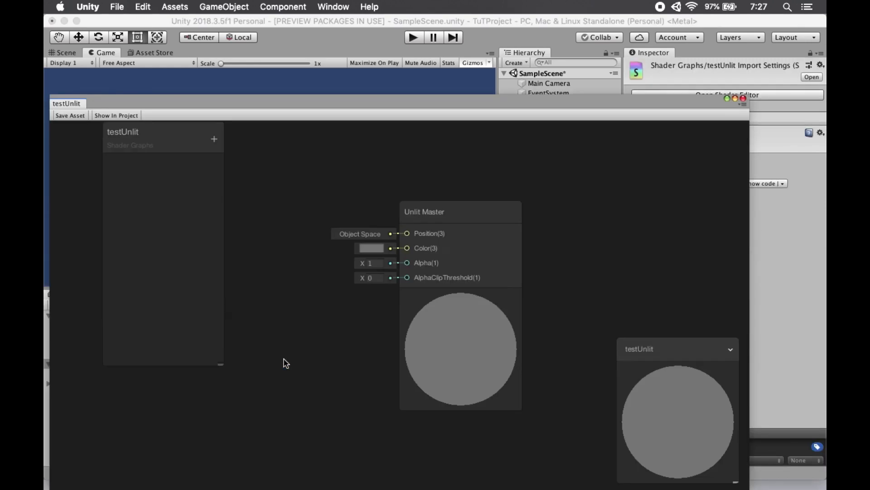
Add a Texture2D Blackboard property MyTexture whose default is the yellow star sprite.
click(214, 139)
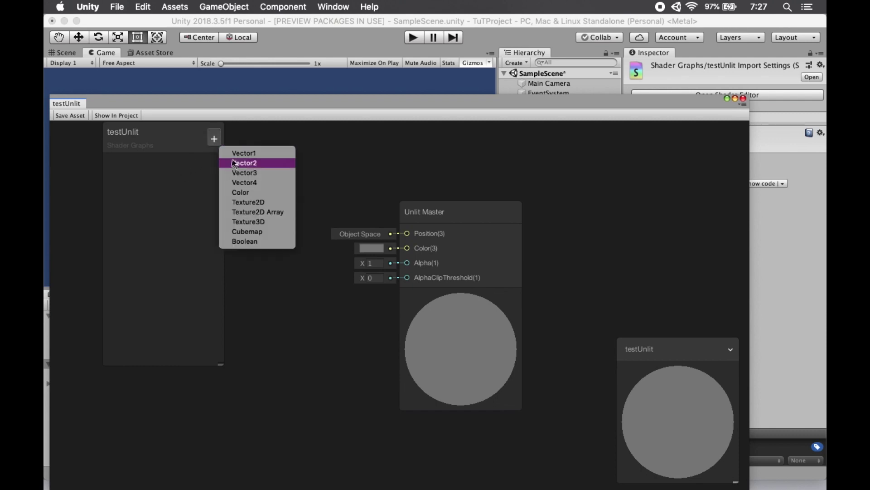
click(246, 201)
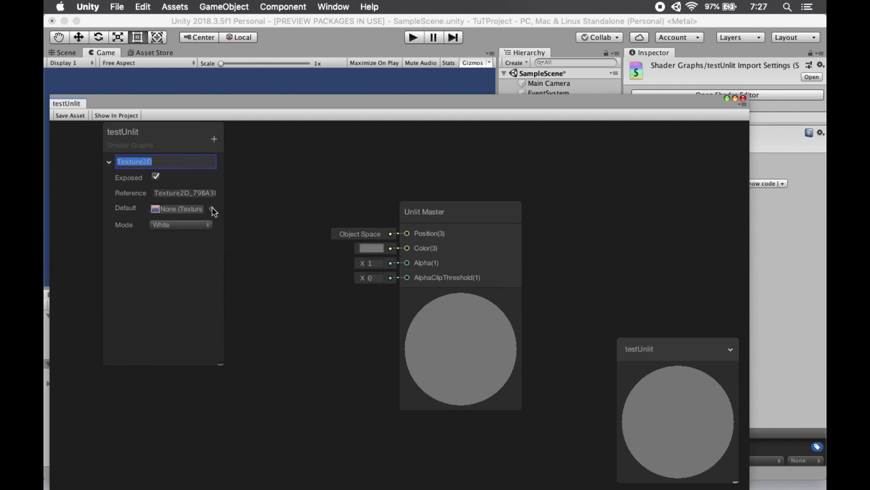
text(My)
click(212, 209)
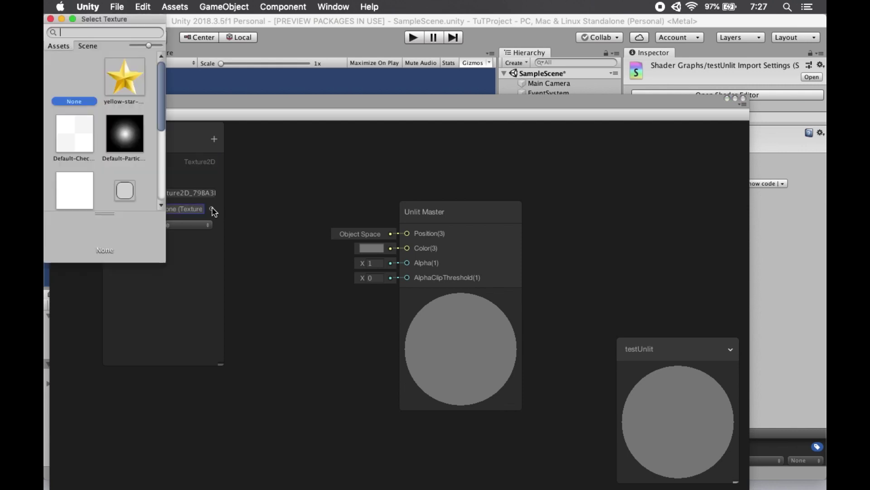
double_click(124, 77)
drag(437, 222, 518, 216)
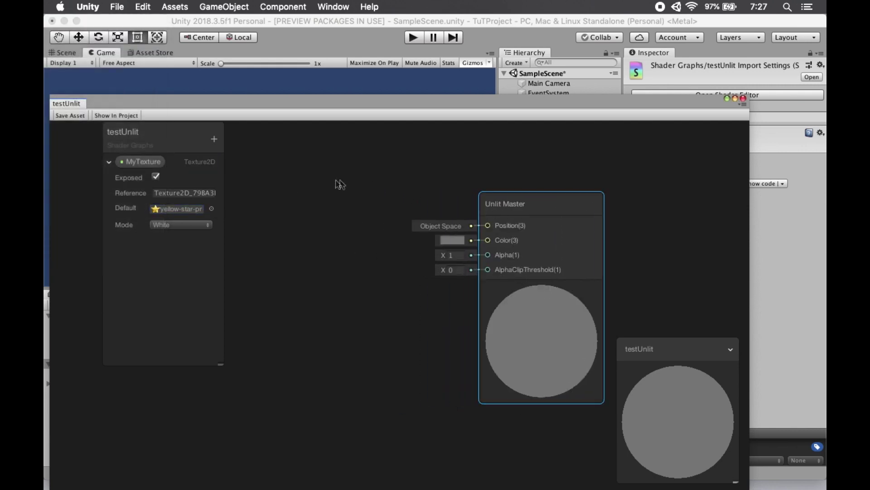
Add a Property: MyTexture node to the graph and move it up-left.
key(space)
text(pro)
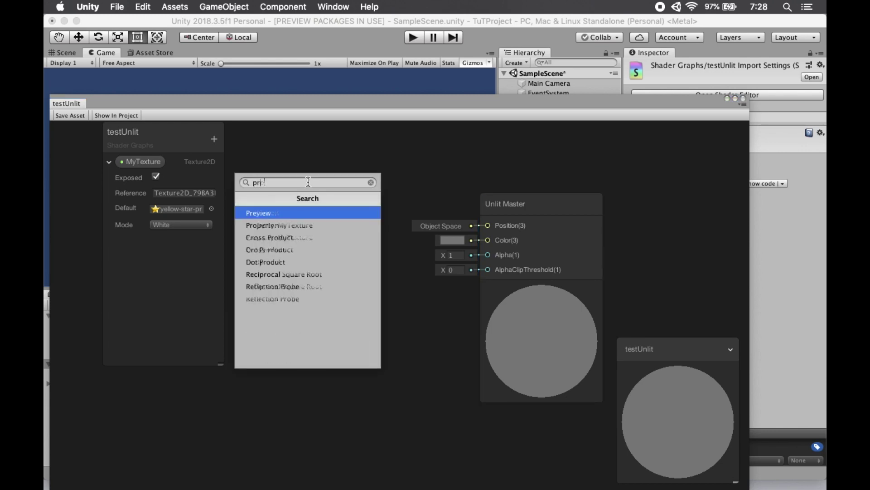
key(Down)
key(Return)
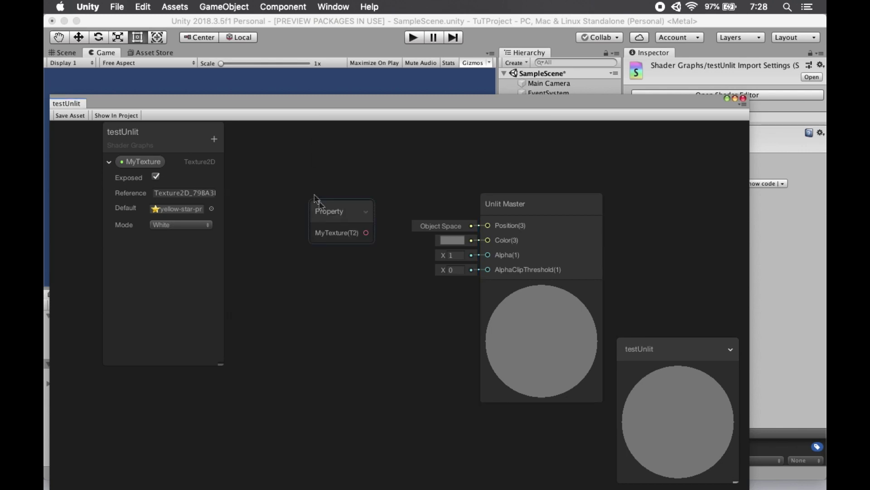
drag(341, 206, 271, 158)
click(358, 239)
Add a Sample Texture 2D node to the graph.
key(space)
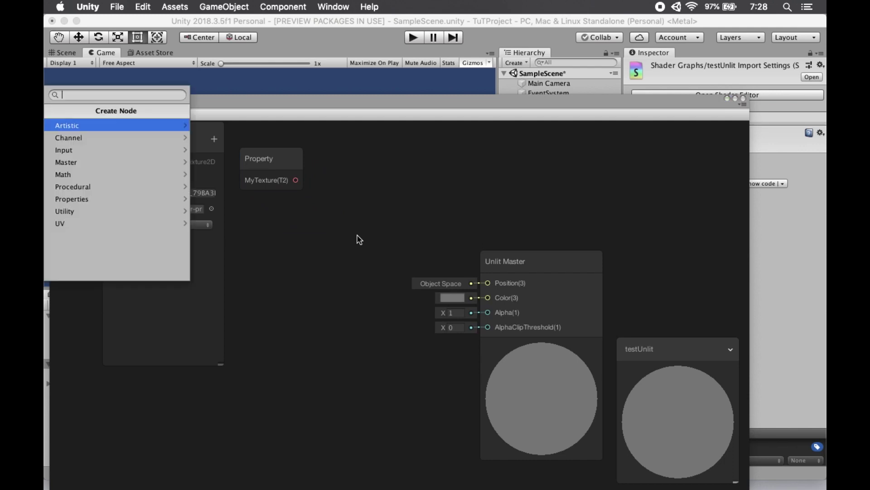
text(textur)
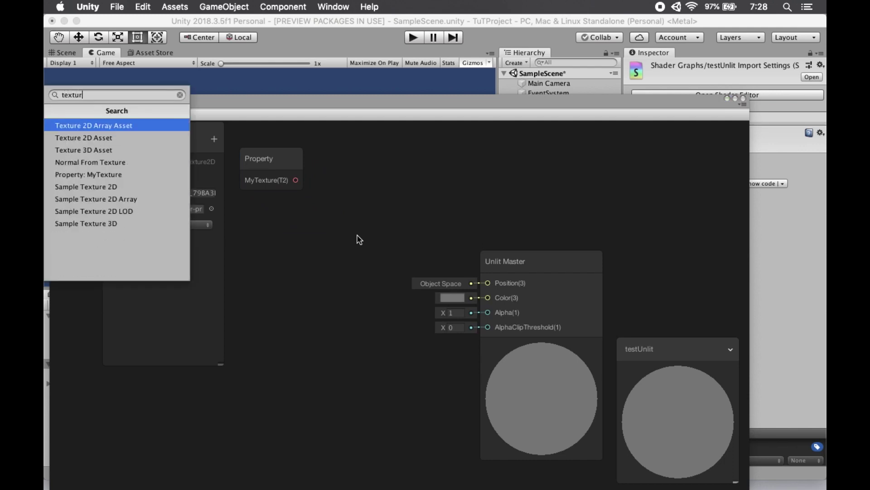
key(Down)
key(Down)
key(Down)
key(Down)
key(Down)
key(Return)
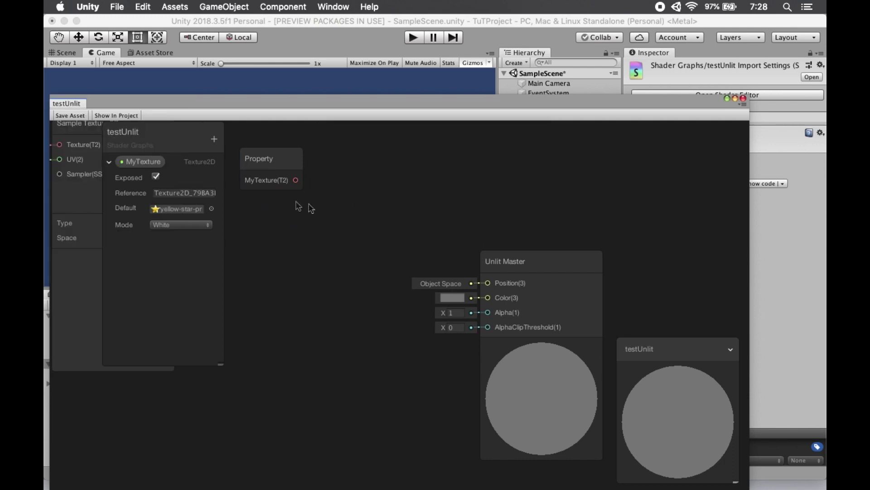
Arrange the nodes, feeding MyTexture into Sample Texture 2D and its RGBA into Unlit Master Color.
drag(86, 128, 379, 233)
drag(284, 229, 351, 246)
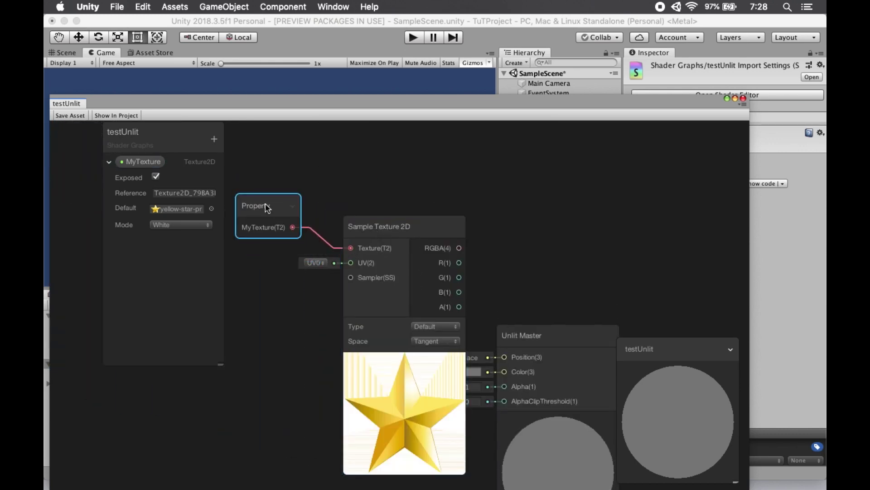
drag(266, 207, 258, 158)
drag(365, 267, 290, 244)
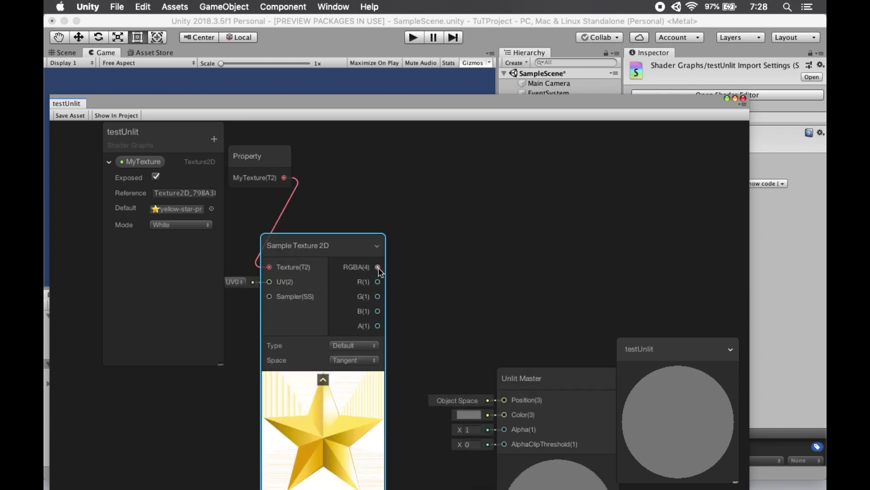
drag(377, 267, 504, 415)
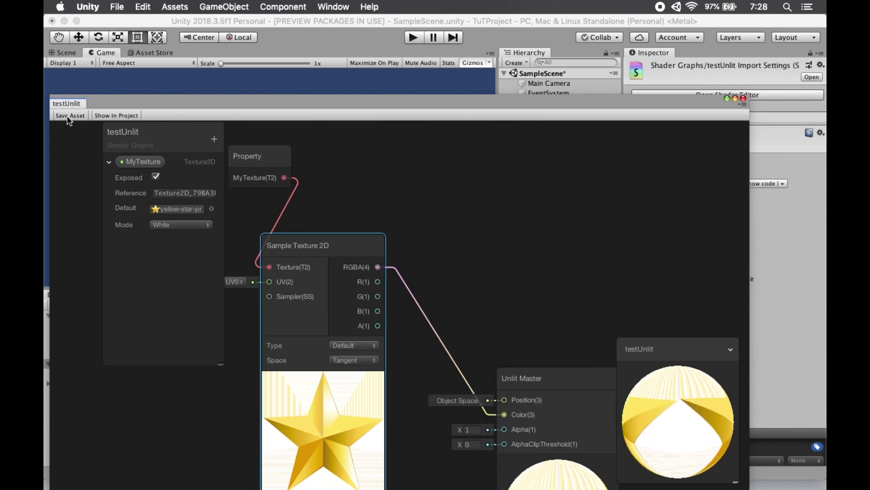
drag(120, 108, 127, 271)
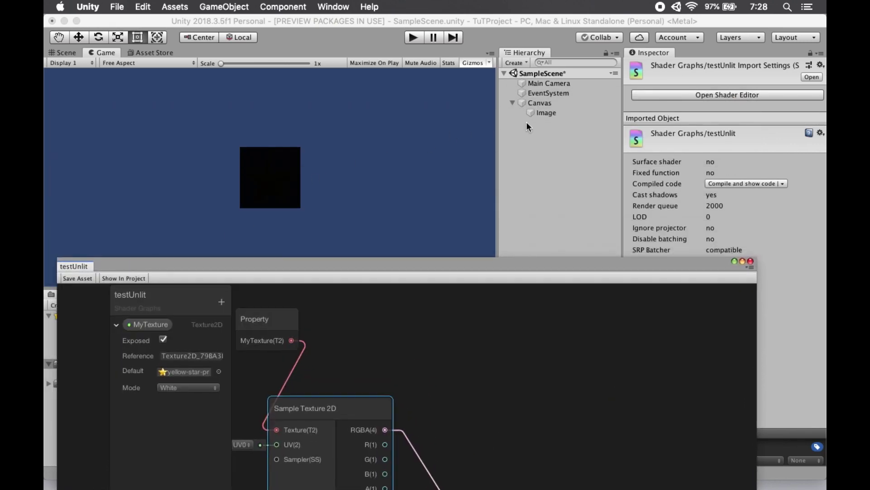
Close the graph window and set the Image's testMat shader to Shader Graphs/testUnlit.
click(566, 103)
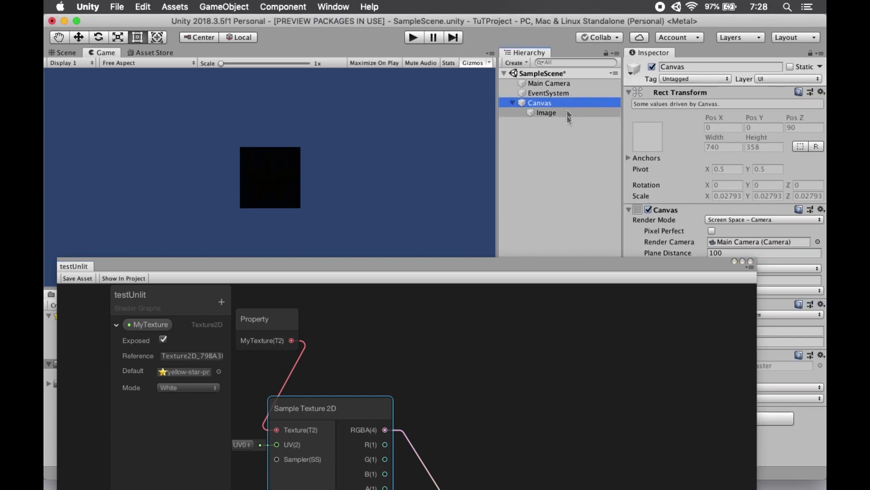
drag(742, 264, 720, 351)
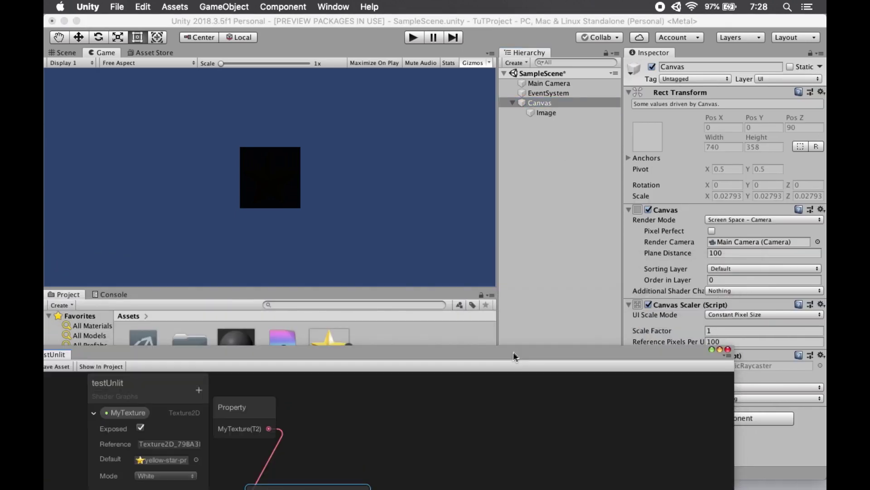
click(727, 350)
click(553, 113)
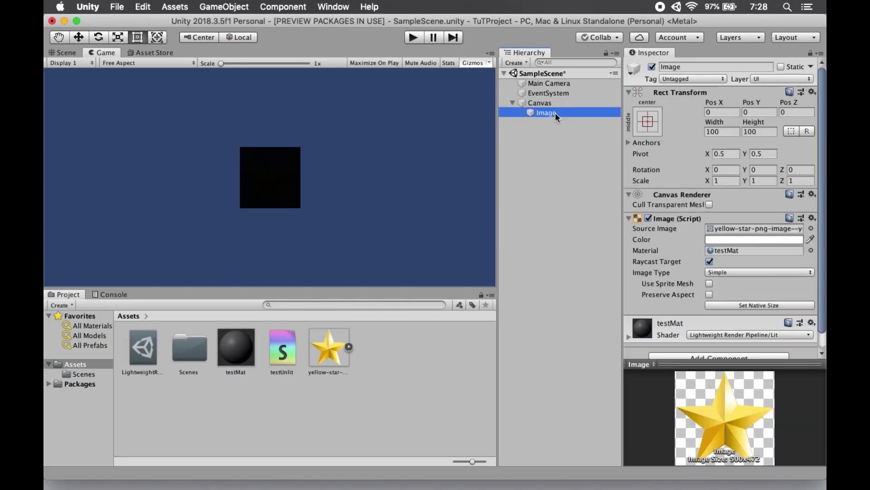
scroll(691, 240, down, 1)
click(725, 318)
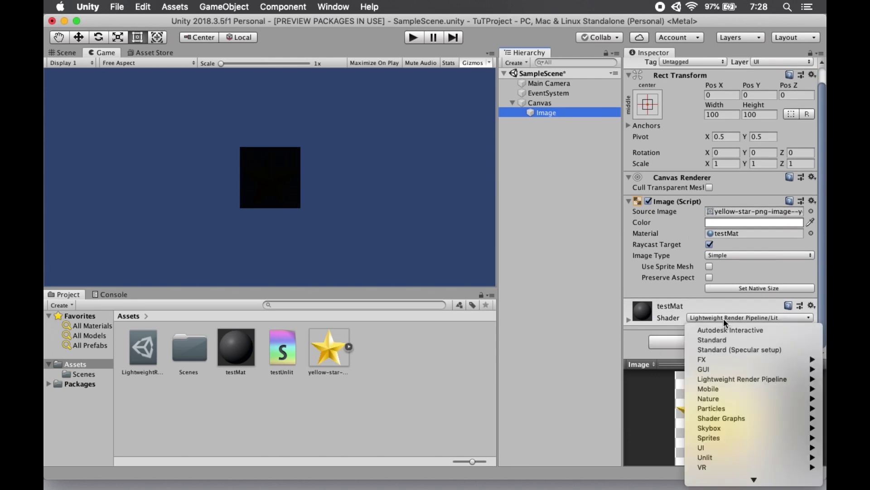
mouse_move(725, 418)
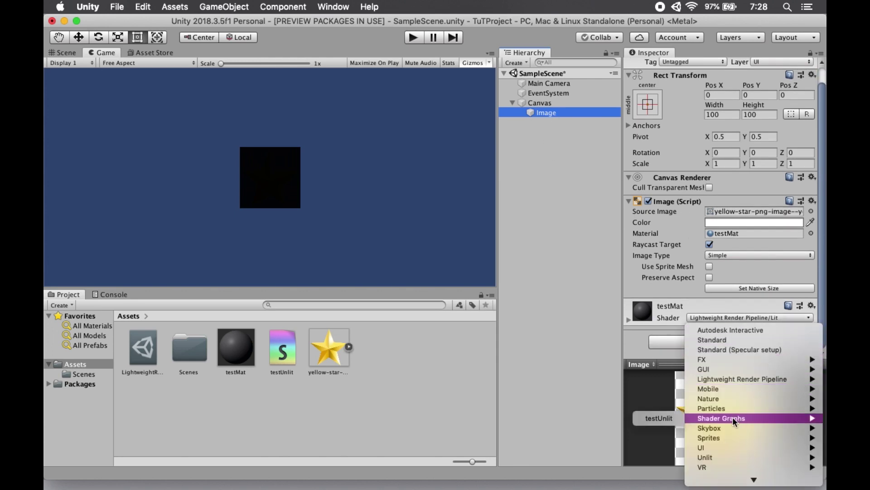
click(671, 421)
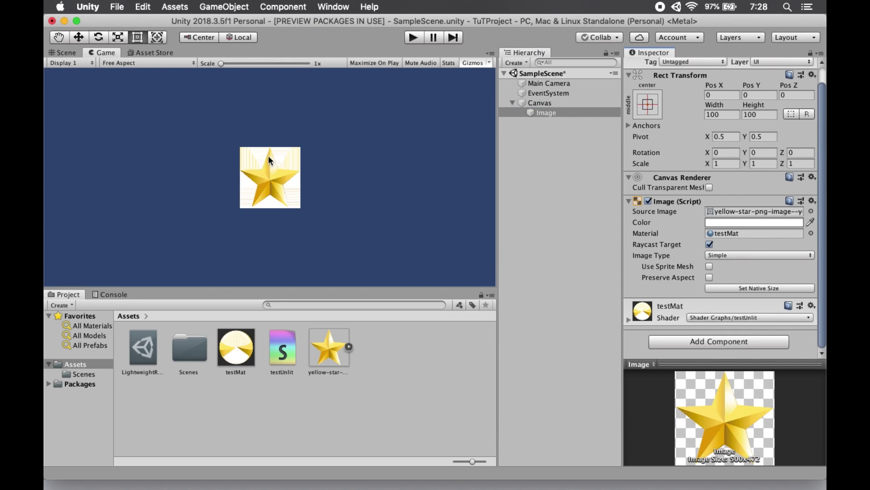
double_click(281, 358)
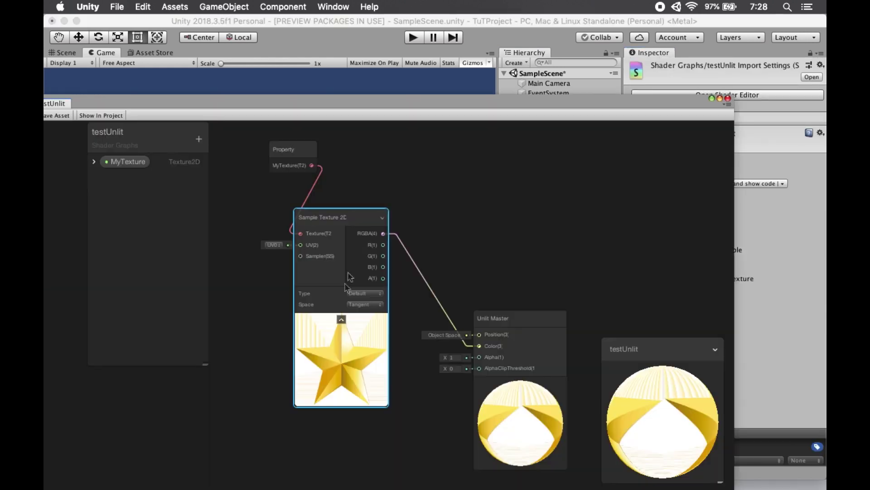
Add an Invert Colors node beside the Sample Texture 2D node.
click(445, 234)
key(space)
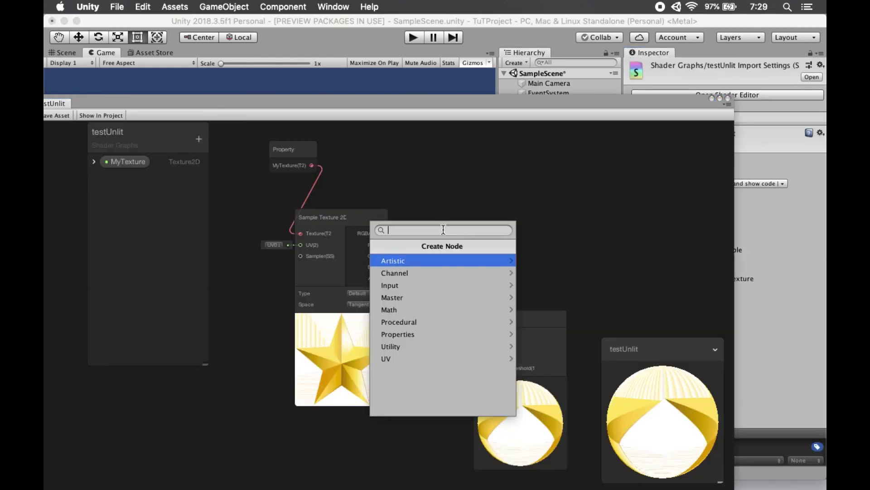
text(inv)
key(Down)
key(Return)
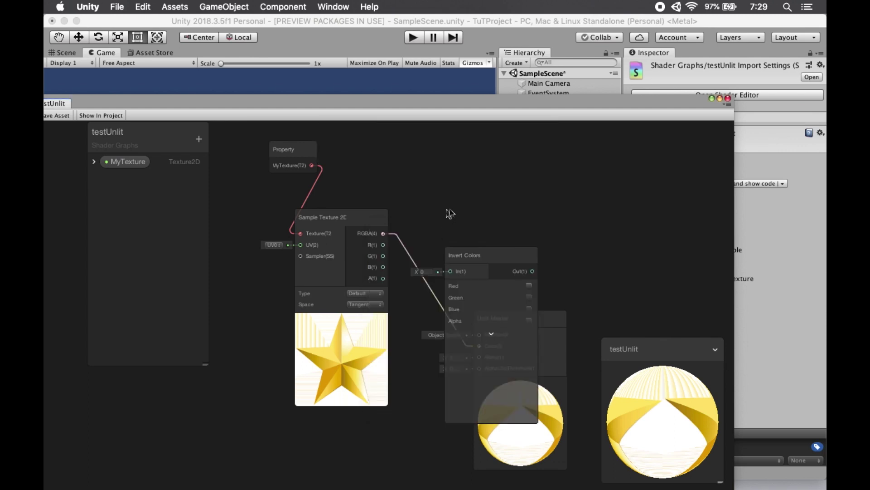
drag(497, 254, 468, 168)
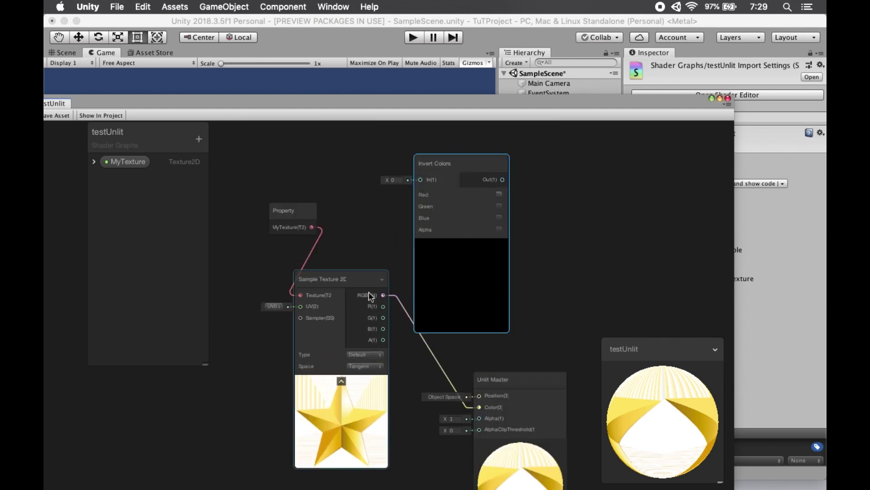
Wire the texture's Alpha into Invert Colors and its output into AlphaClipThreshold.
drag(383, 340, 351, 177)
click(581, 159)
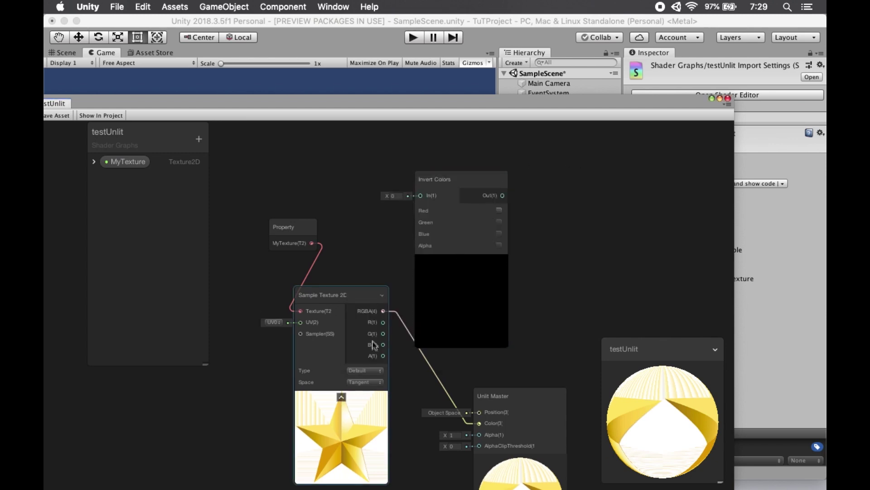
drag(383, 355, 421, 203)
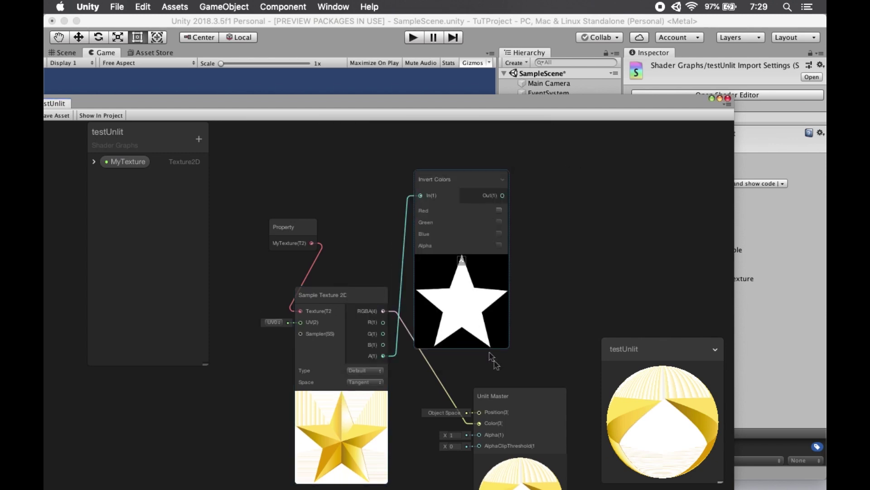
drag(498, 394, 521, 234)
drag(434, 179, 435, 368)
drag(549, 239, 590, 208)
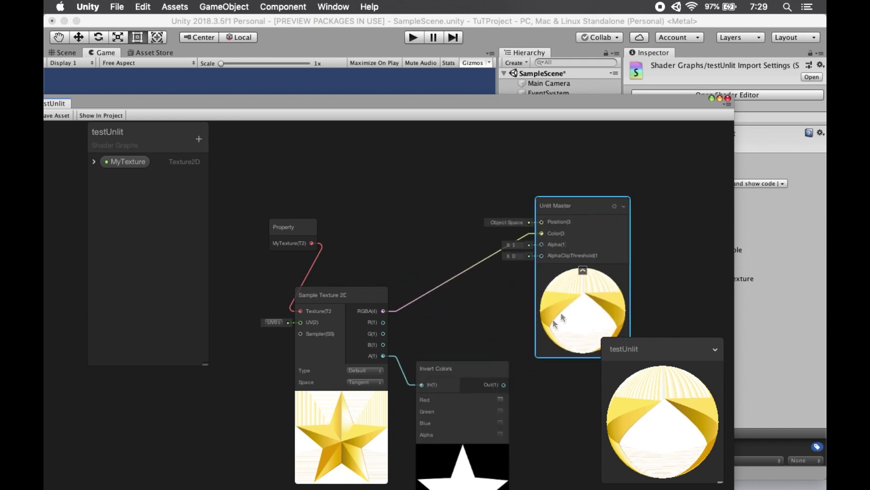
drag(503, 384, 540, 256)
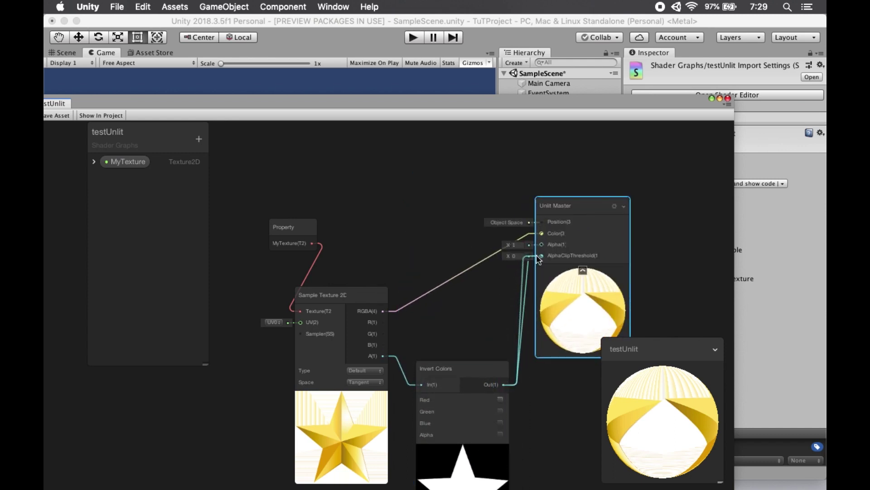
Invert the red channel on the Invert Colors node and save the testUnlit graph.
click(500, 399)
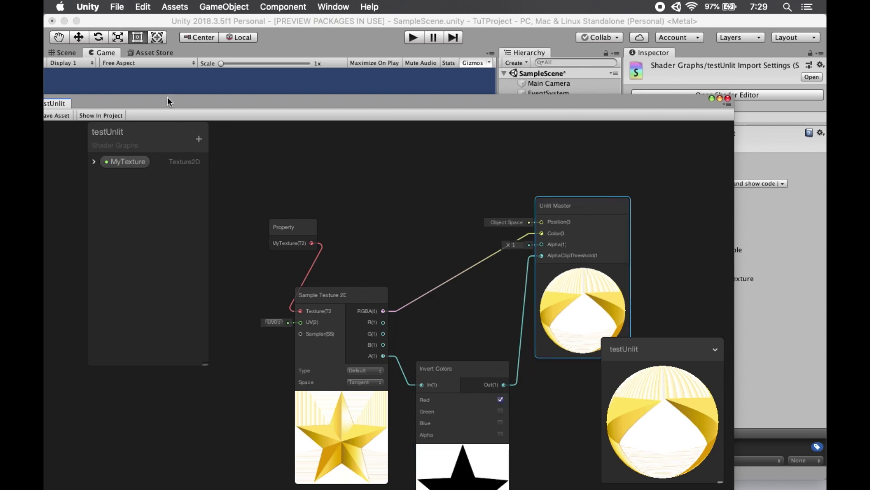
drag(167, 102, 203, 105)
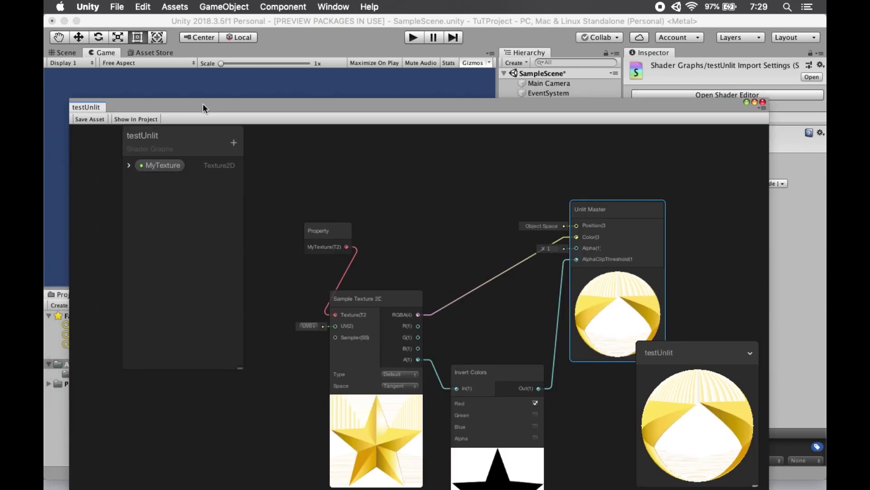
click(89, 119)
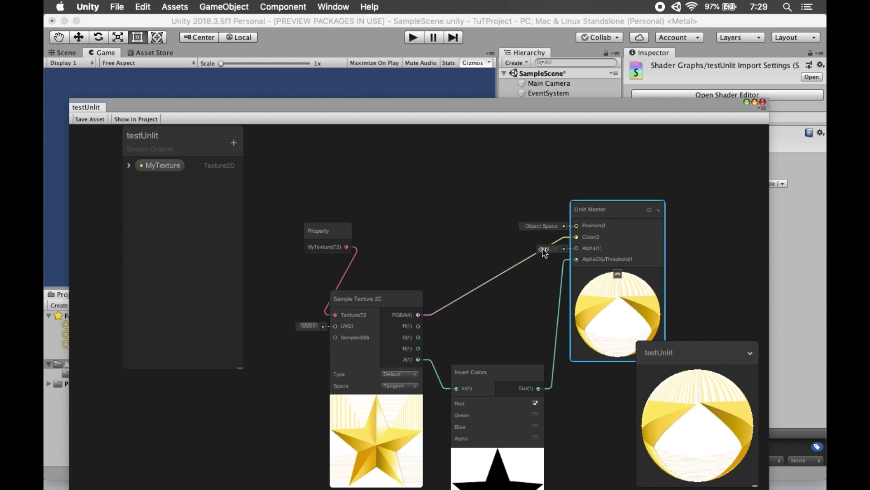
Lower the Unlit Master alpha to 0.58 and save the testUnlit graph again.
drag(544, 250, 543, 251)
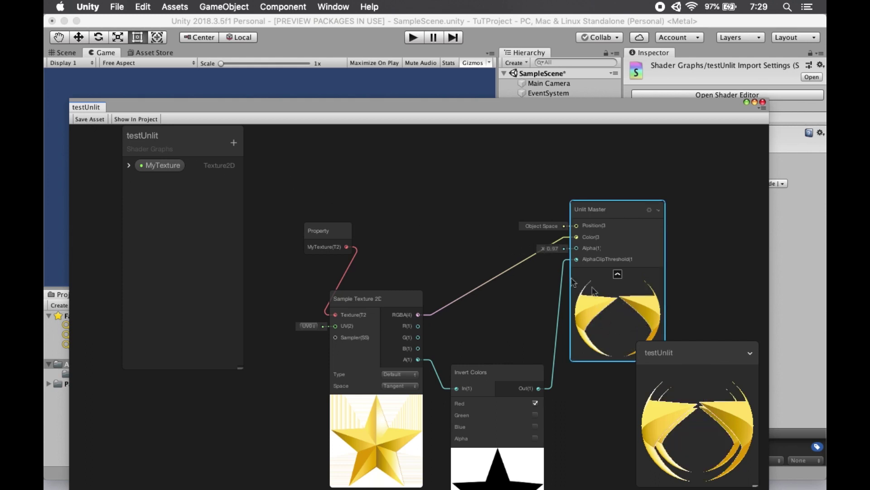
drag(542, 251, 536, 254)
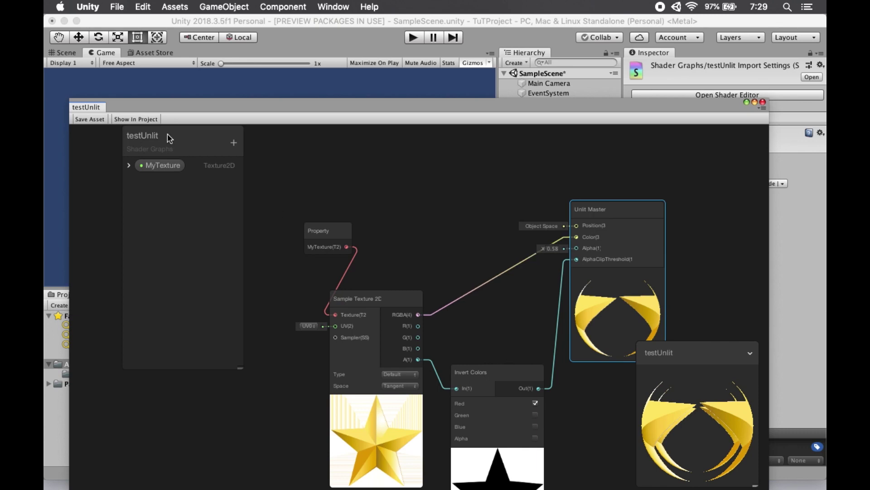
click(87, 120)
drag(537, 110, 526, 240)
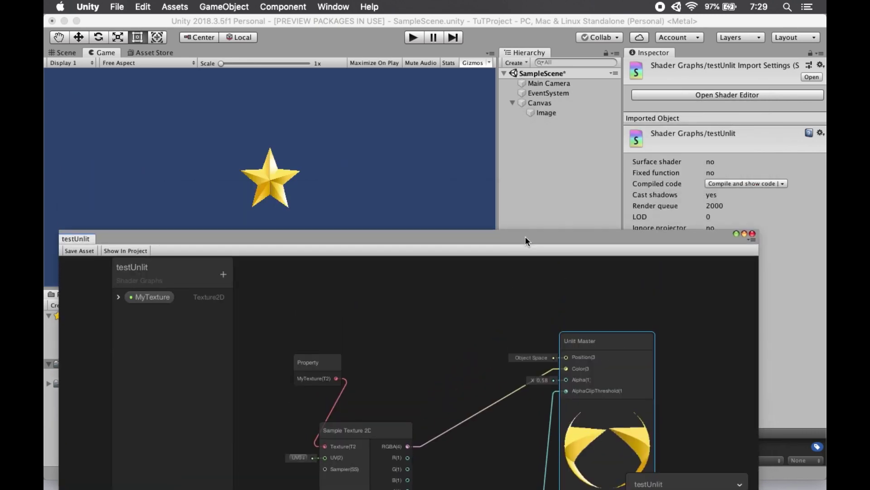
Close the testUnlit Shader Graph window, leaving the Game view with the clipped star.
click(752, 234)
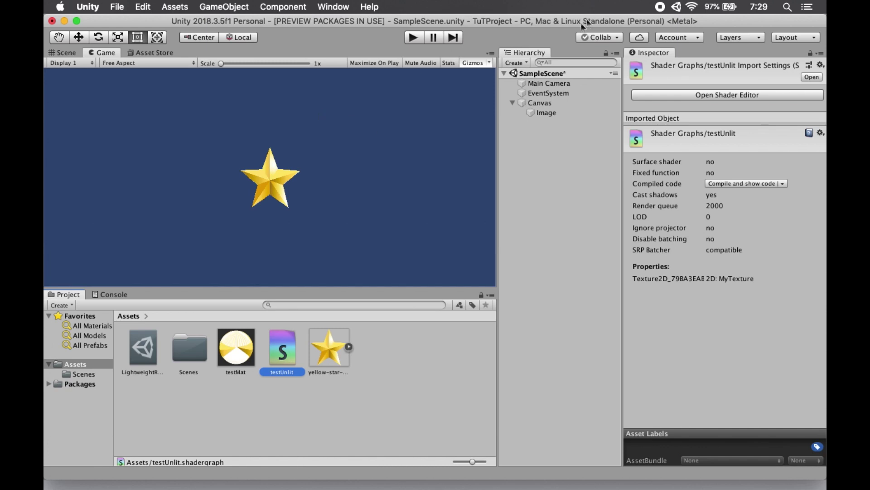